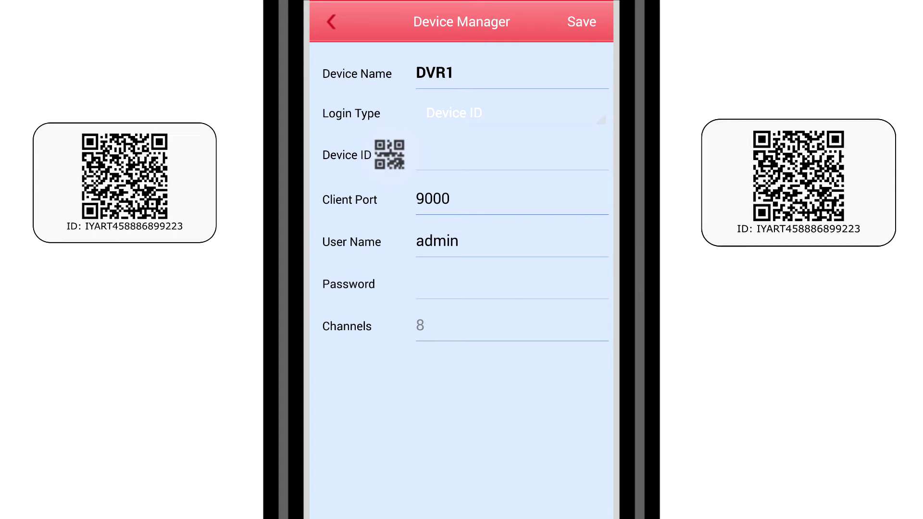
Step: Scan DVR1's device ID QR code and save it to start connecting
click(389, 155)
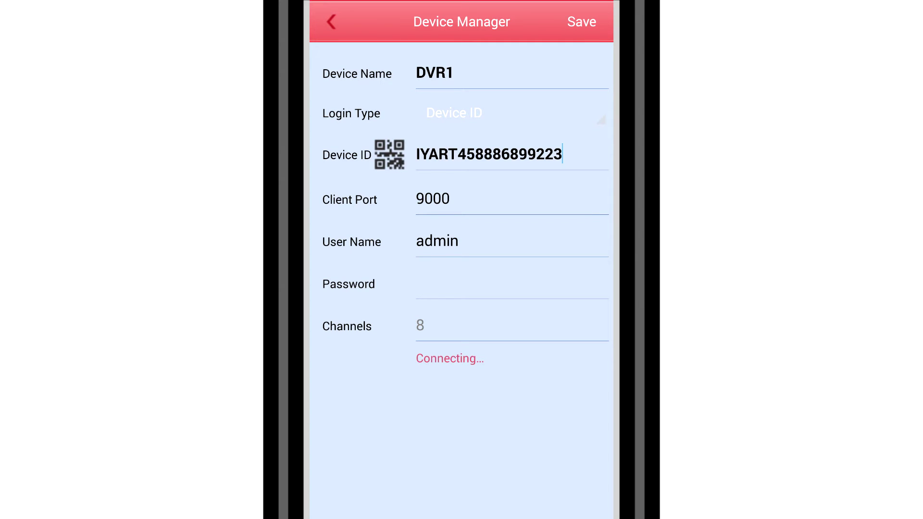
click(582, 21)
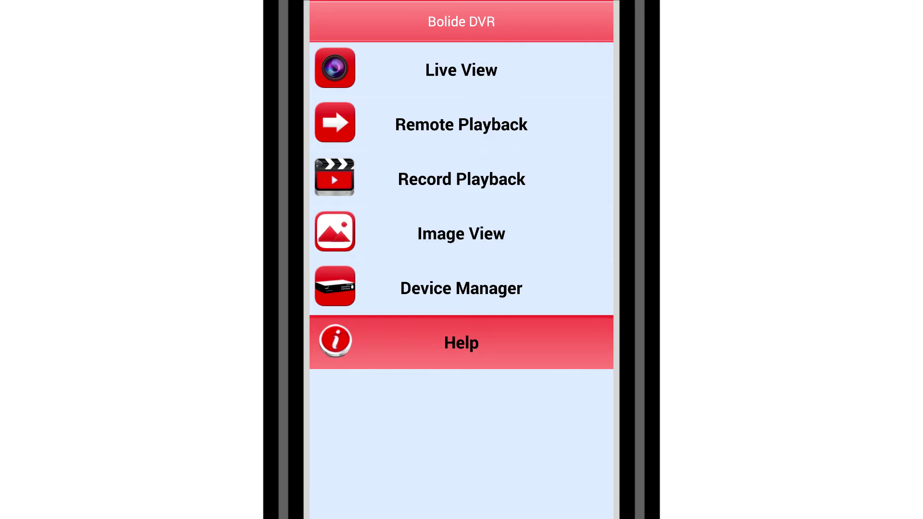
Step: Open the Help page from the Bolide DVR main menu
click(461, 343)
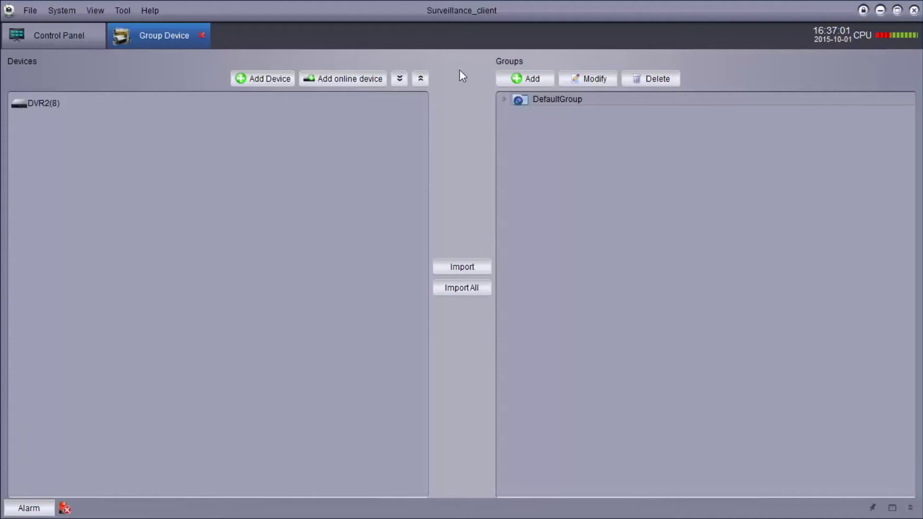
Step: Open the Add Device dialog on the Group Device page
click(265, 79)
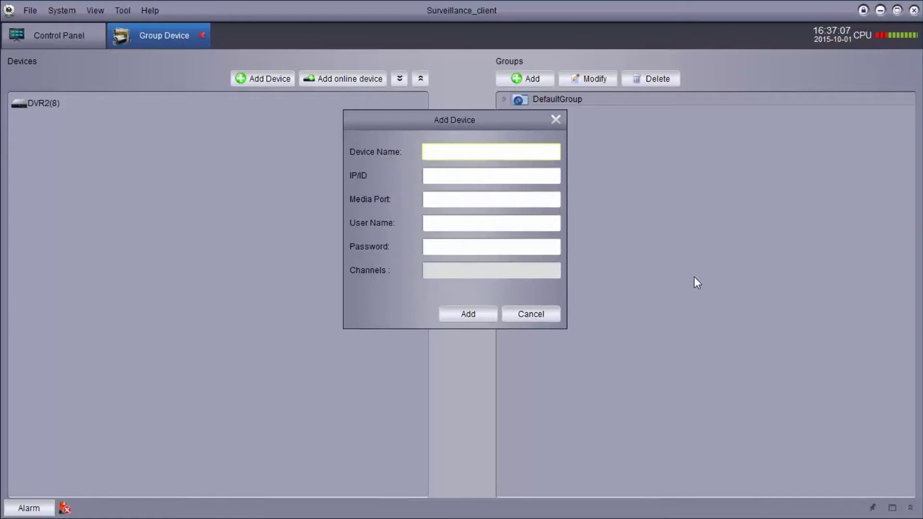
Step: Add device 'DVR' with its device ID, media port 9000 and user name admin
key(Tab)
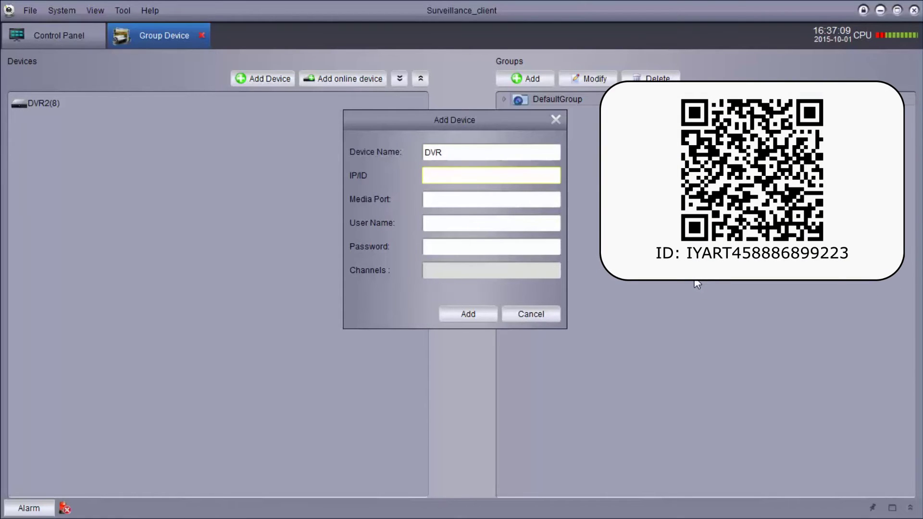
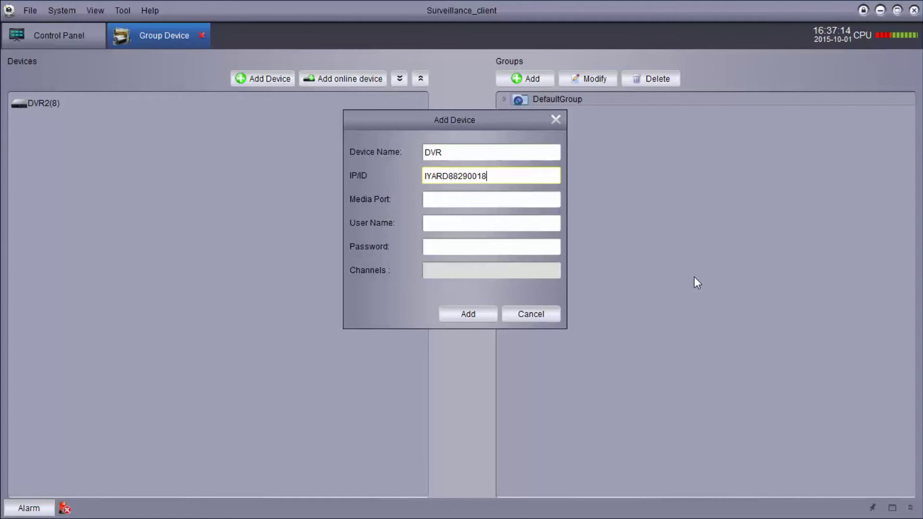
key(Tab)
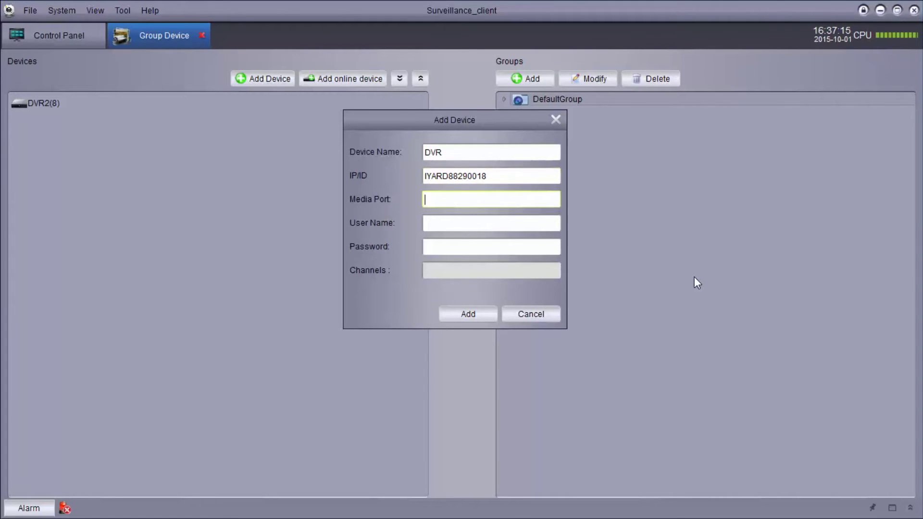
key(Tab)
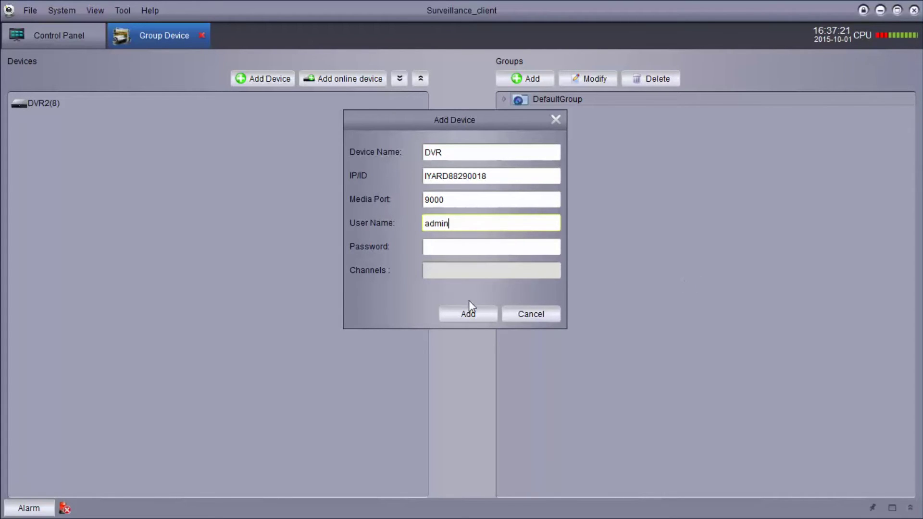
click(465, 317)
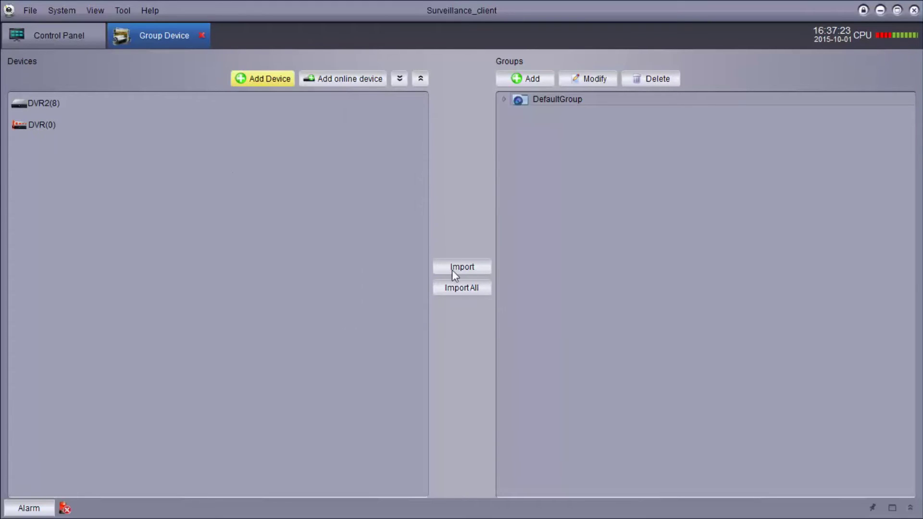
Step: Check DVR2's eight channels, import all devices into groups, and close Group Device
click(56, 107)
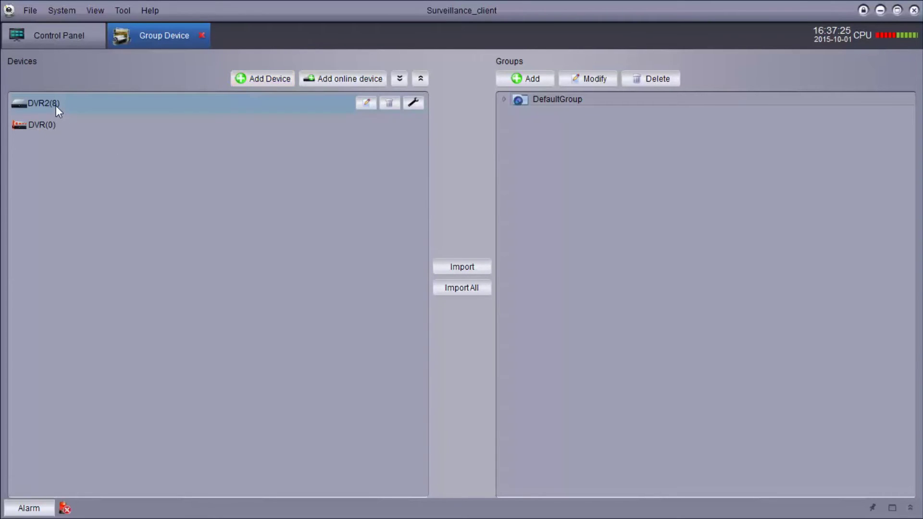
double_click(22, 105)
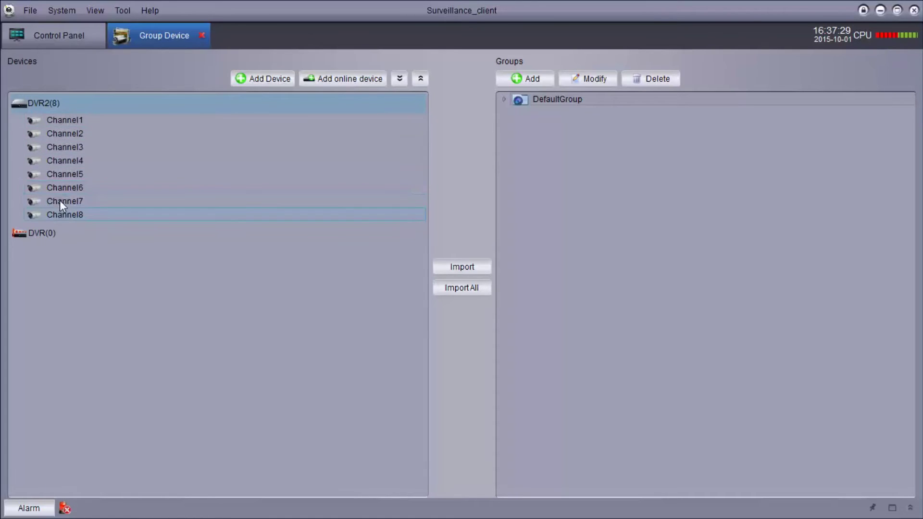
double_click(20, 105)
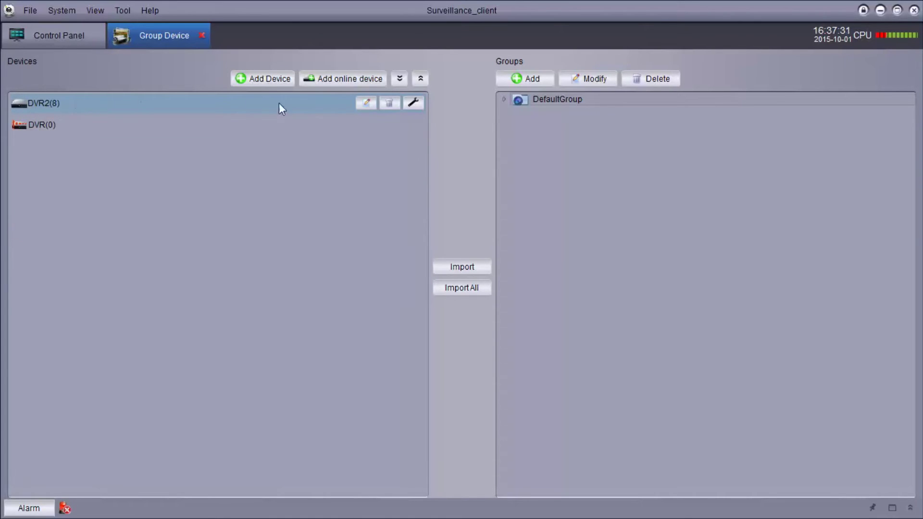
click(455, 289)
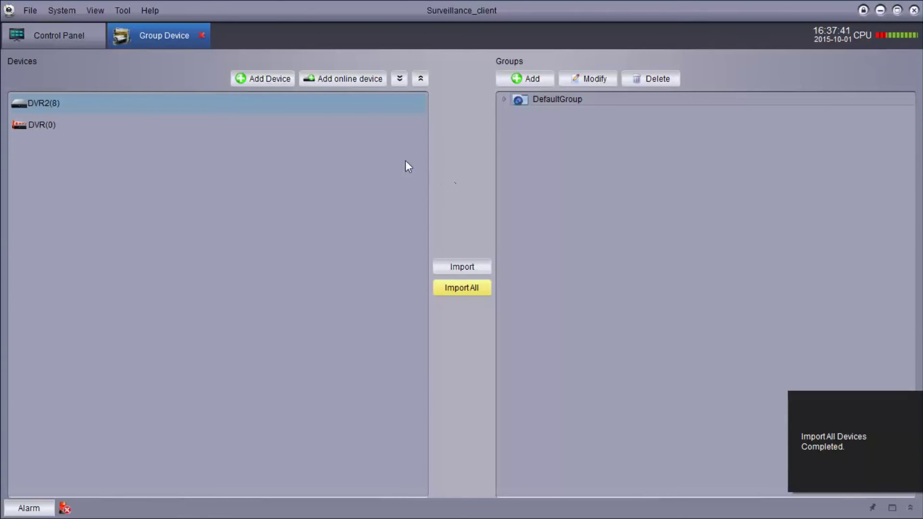
click(203, 36)
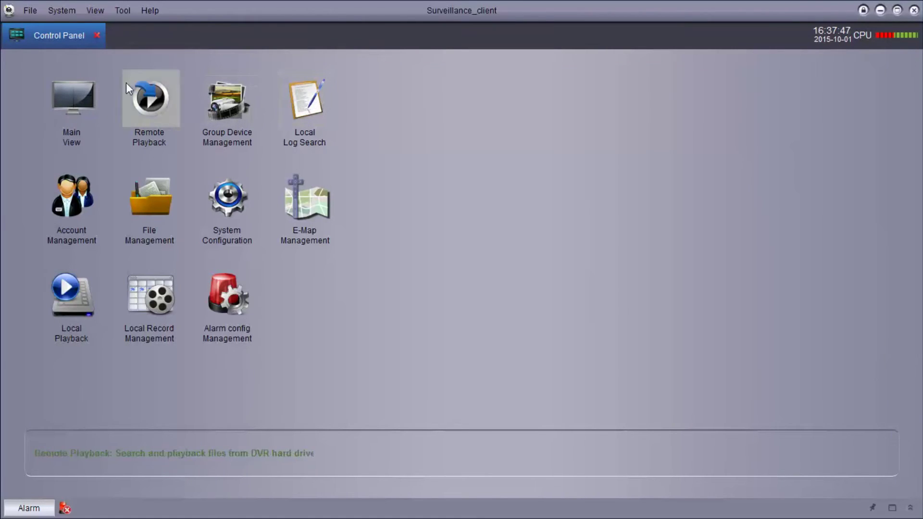
Step: In Main View, place DVR2's Channels 1, 2, 4 and 5 into the four panes
click(66, 98)
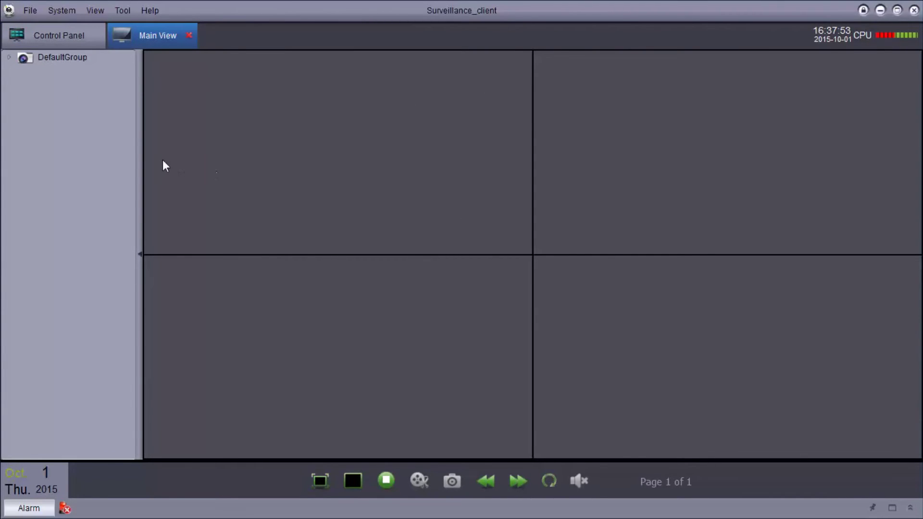
click(10, 59)
click(22, 72)
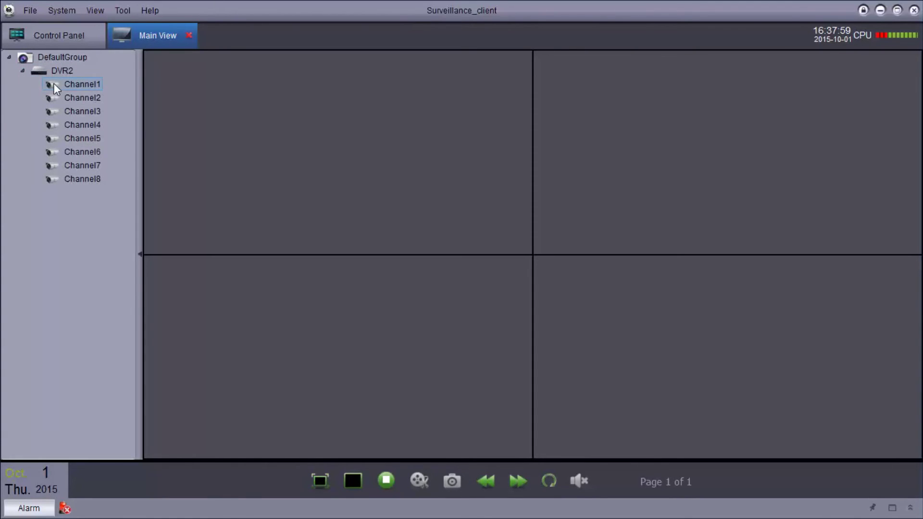
drag(53, 84, 274, 112)
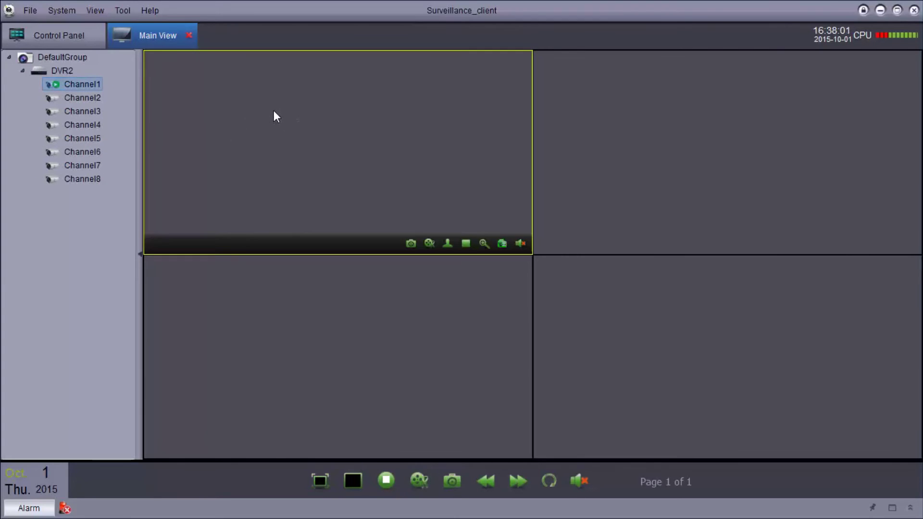
drag(418, 152, 577, 149)
drag(93, 128, 243, 301)
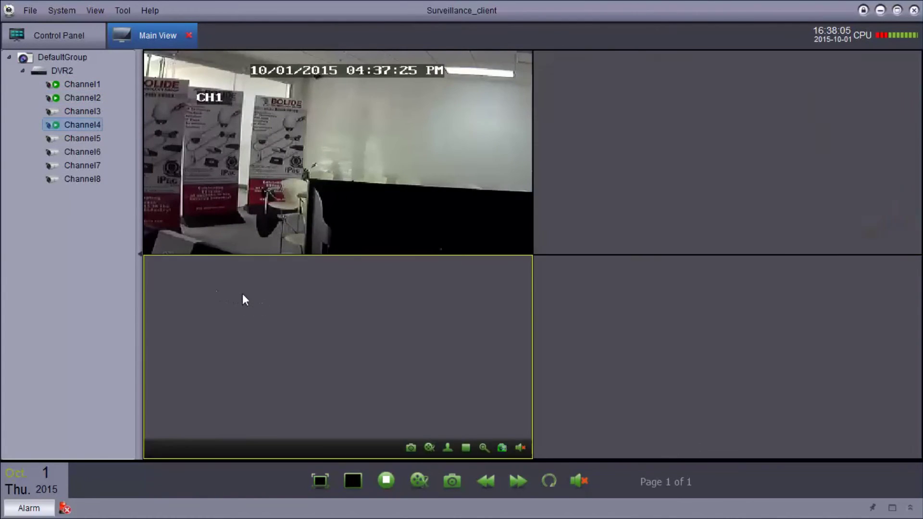
drag(91, 138, 596, 332)
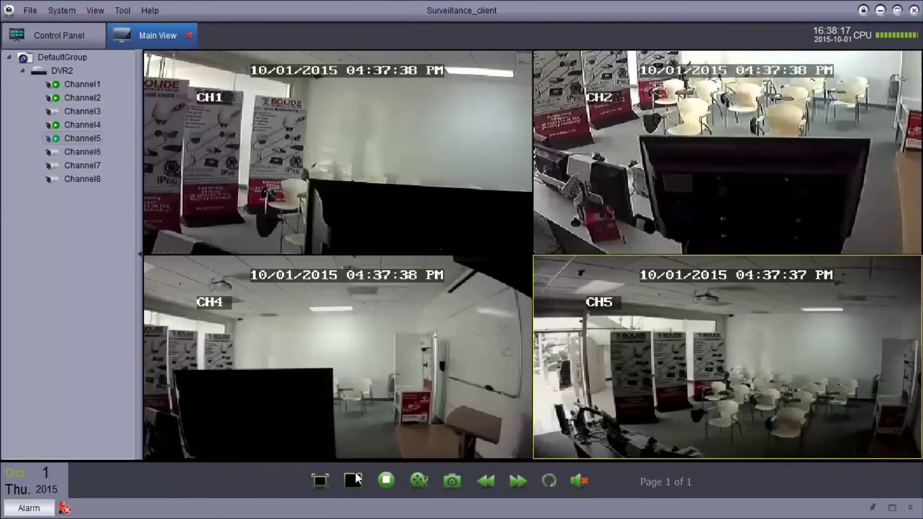
Step: Try the 6, 8, 9, 10, 13 and 25-pane layouts, then return to four panes
click(349, 483)
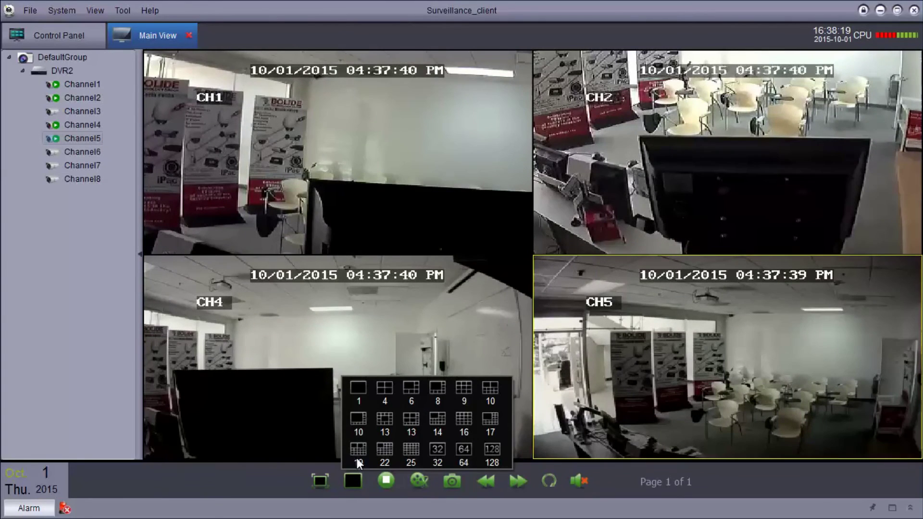
click(412, 393)
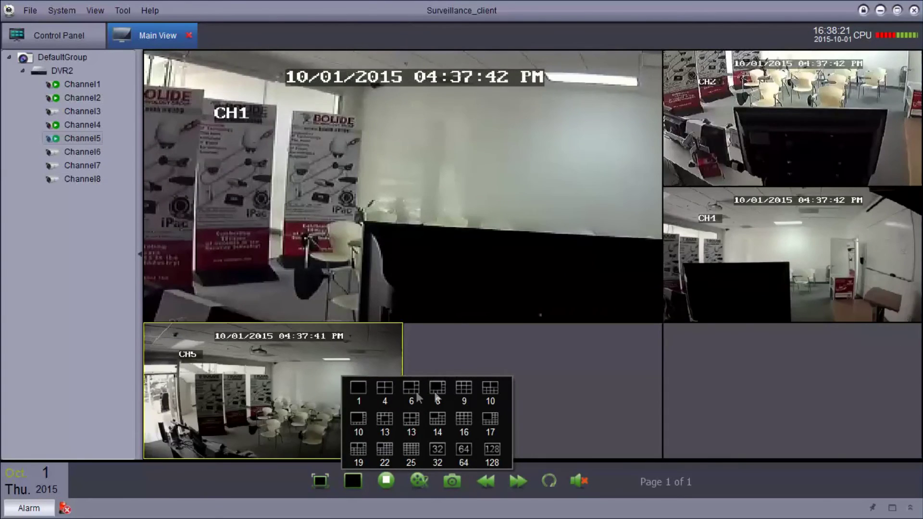
click(439, 391)
click(463, 393)
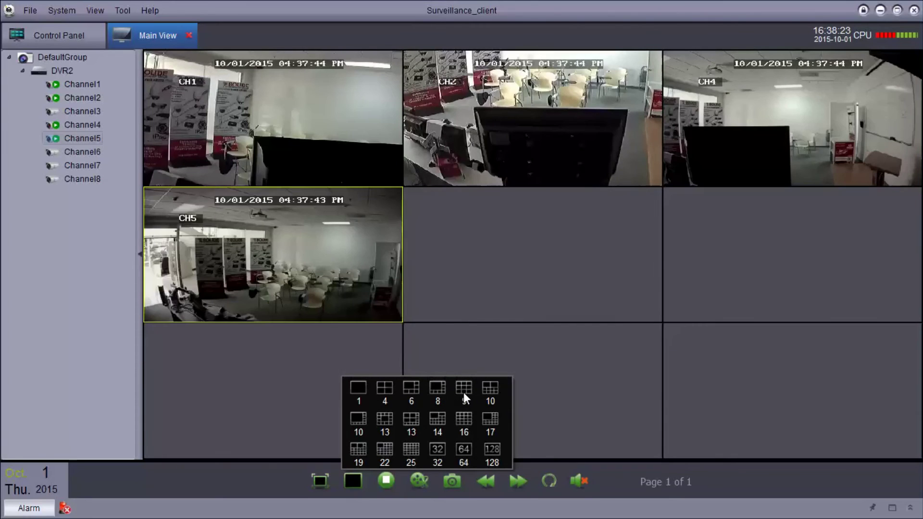
click(489, 390)
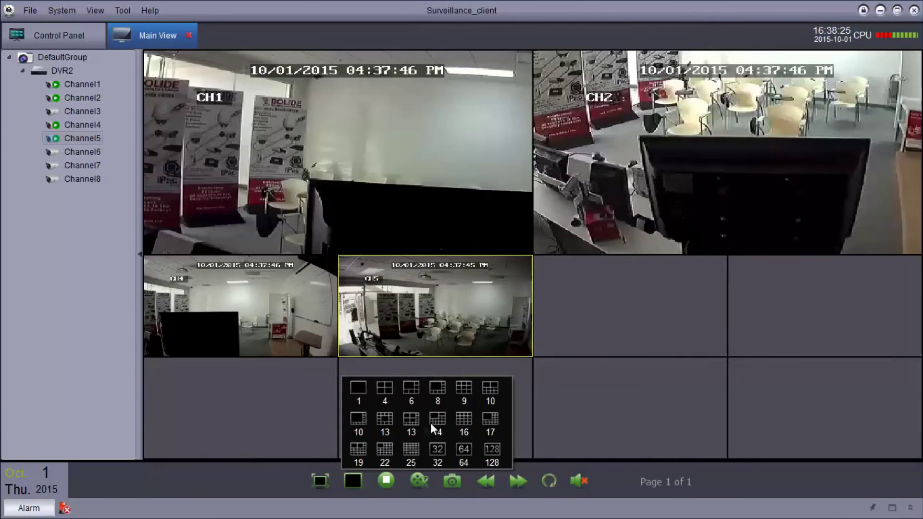
click(414, 422)
click(411, 449)
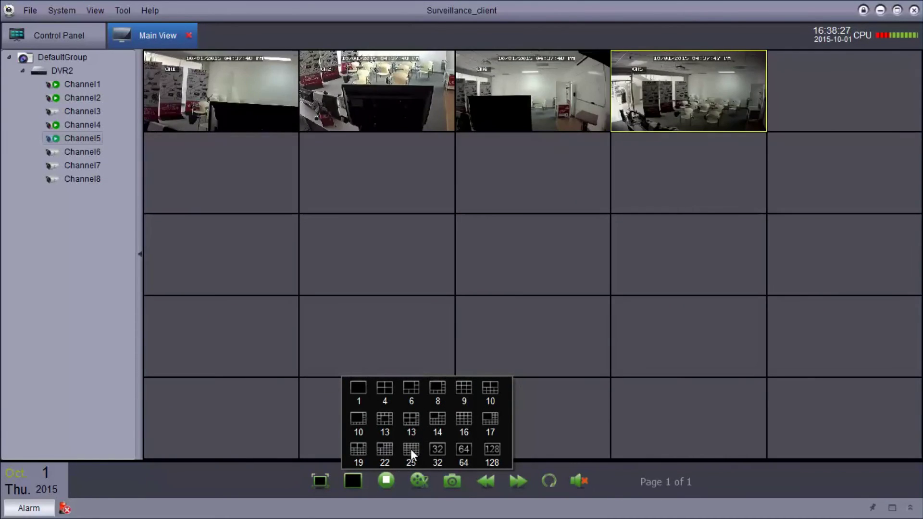
click(384, 392)
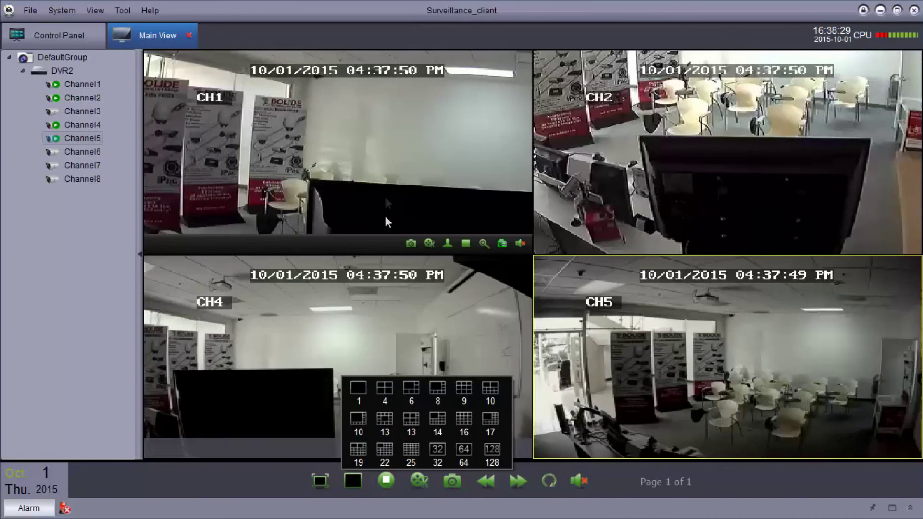